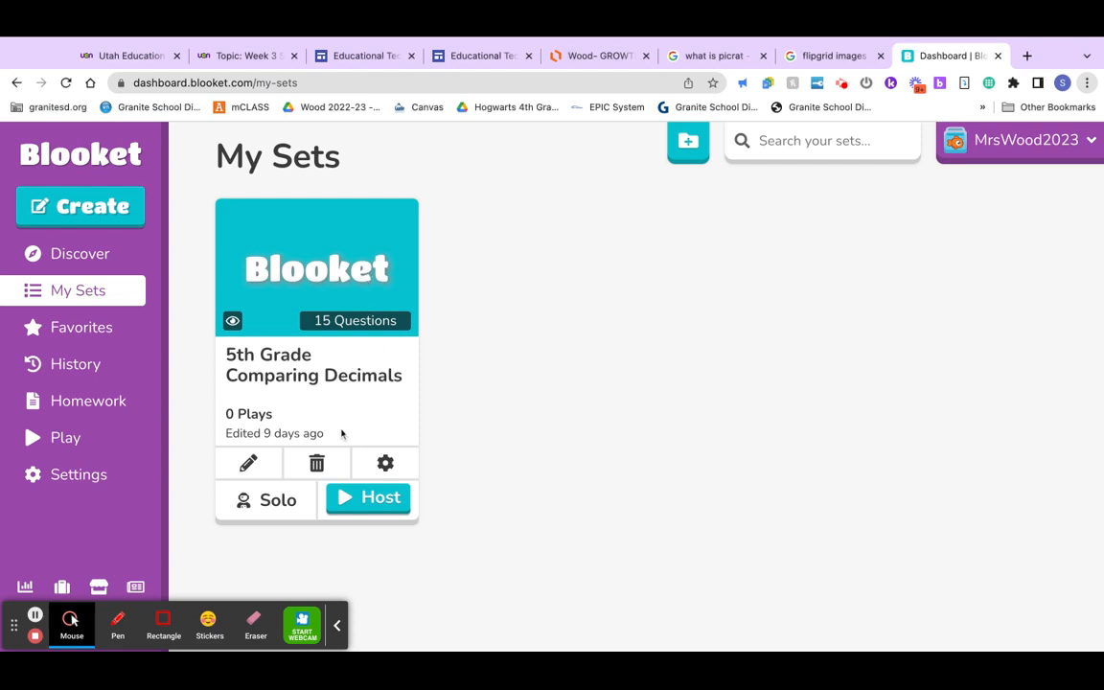
Review the '5th Grade Comparing Decimals' questions and reveal the correct answer for each
left_click(234, 321)
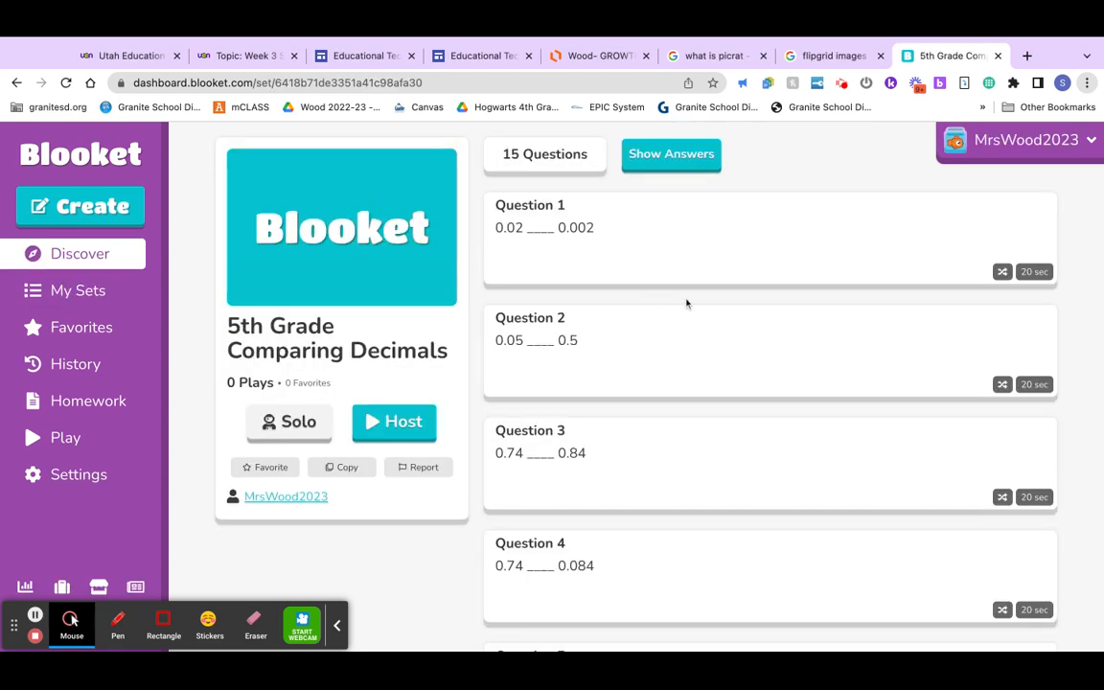
scroll(702, 309, "down", 2)
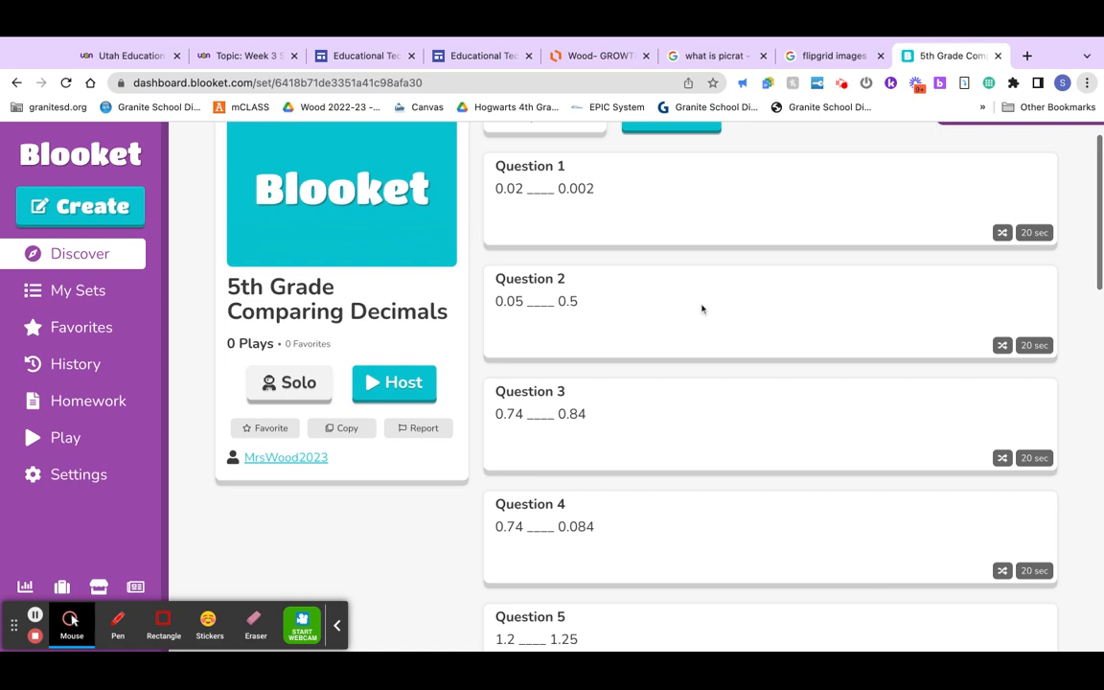
scroll(703, 309, "down", 3)
scroll(702, 308, "down", 3)
scroll(702, 309, "down", 3)
scroll(703, 309, "down", 3)
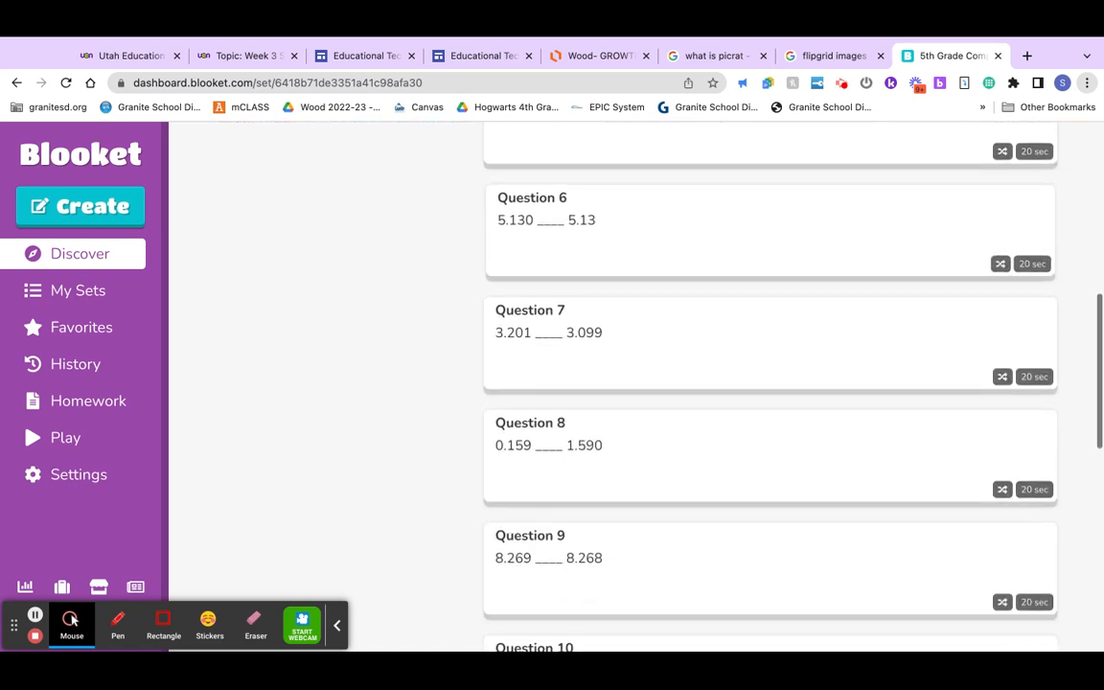
scroll(703, 309, "down", 3)
scroll(703, 309, "down", 3)
scroll(703, 309, "up", 4)
scroll(702, 308, "up", 3)
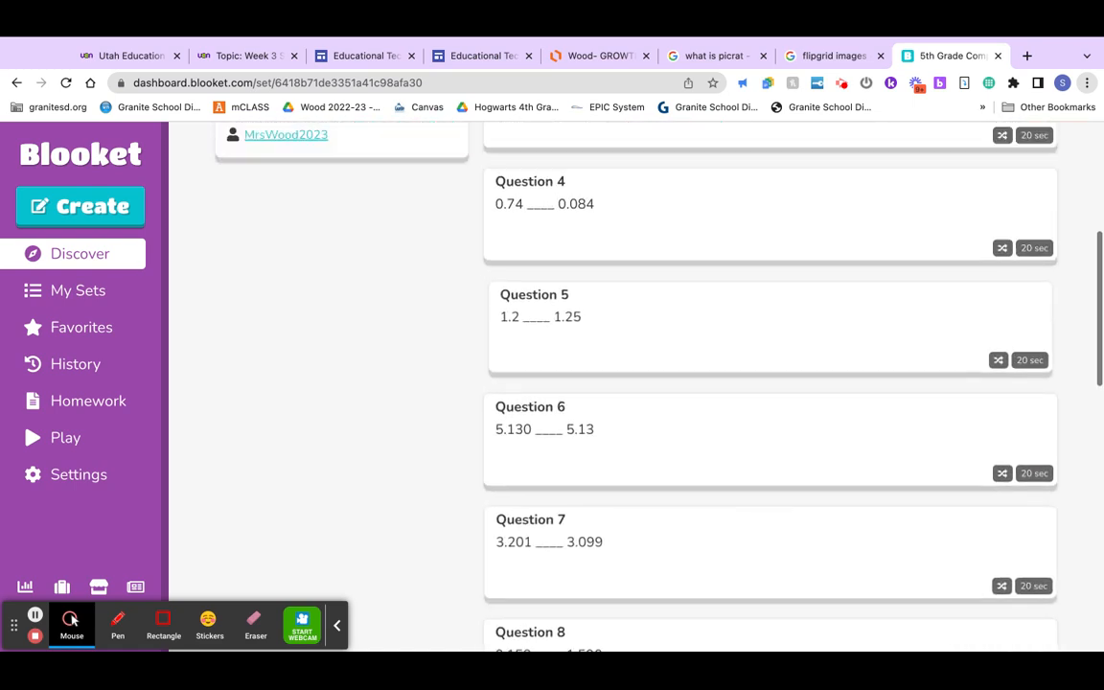
scroll(702, 308, "up", 2)
scroll(702, 309, "up", 2)
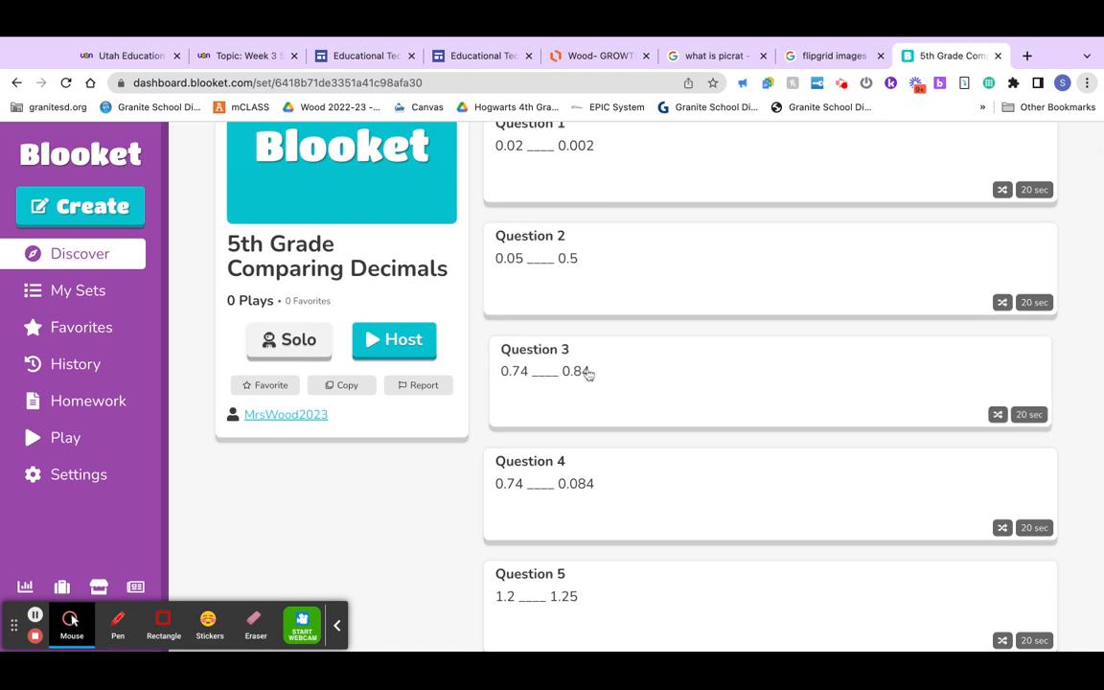
scroll(507, 396, "up", 2)
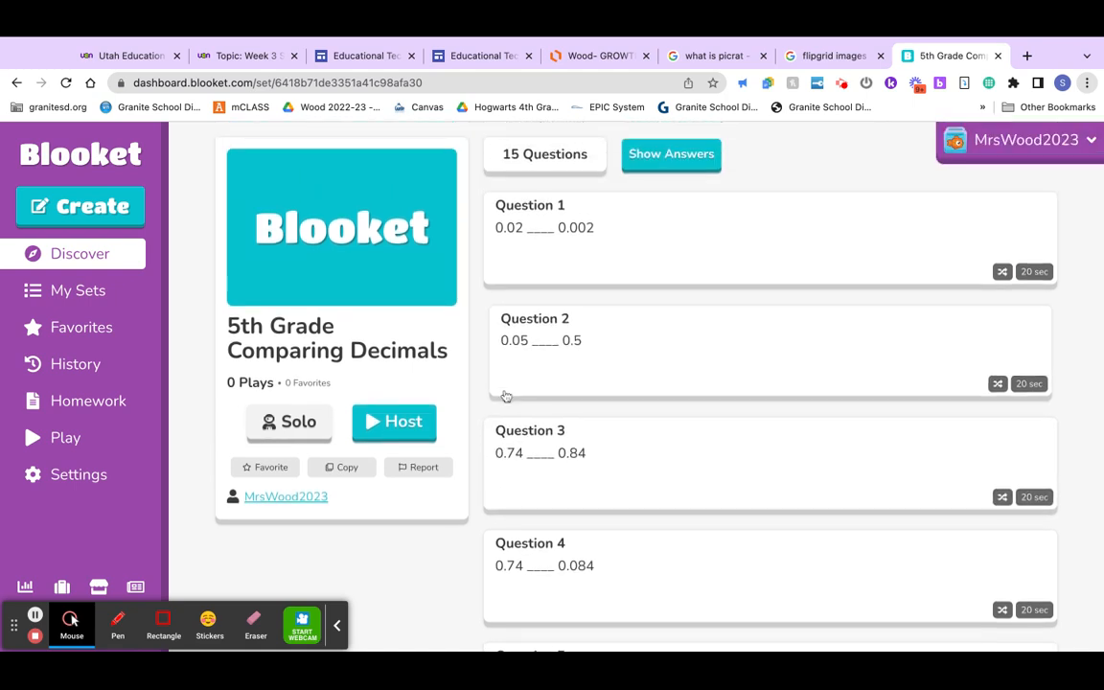
left_click(671, 153)
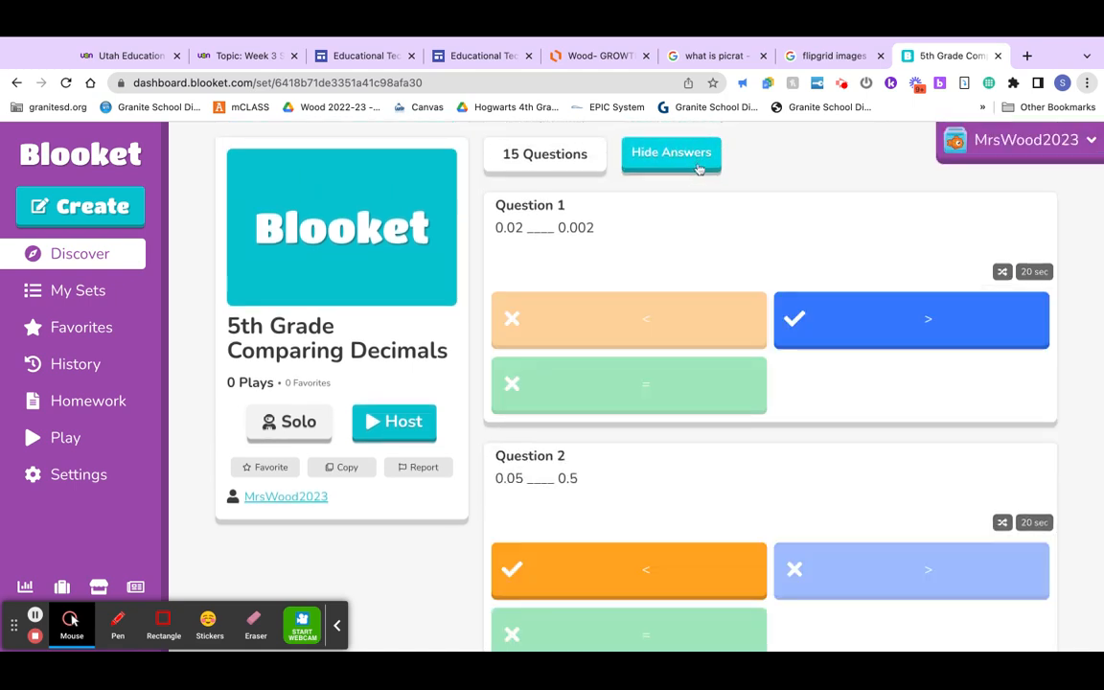
scroll(812, 500, "down", 2)
scroll(812, 501, "down", 5)
scroll(812, 500, "down", 8)
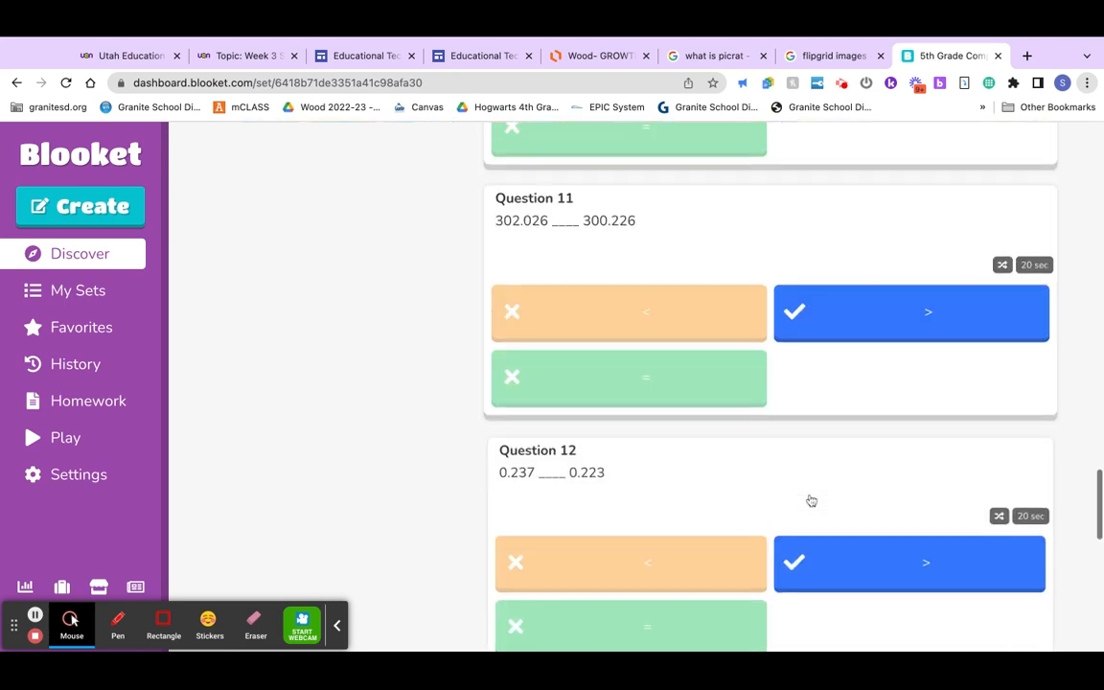
scroll(812, 501, "up", 4)
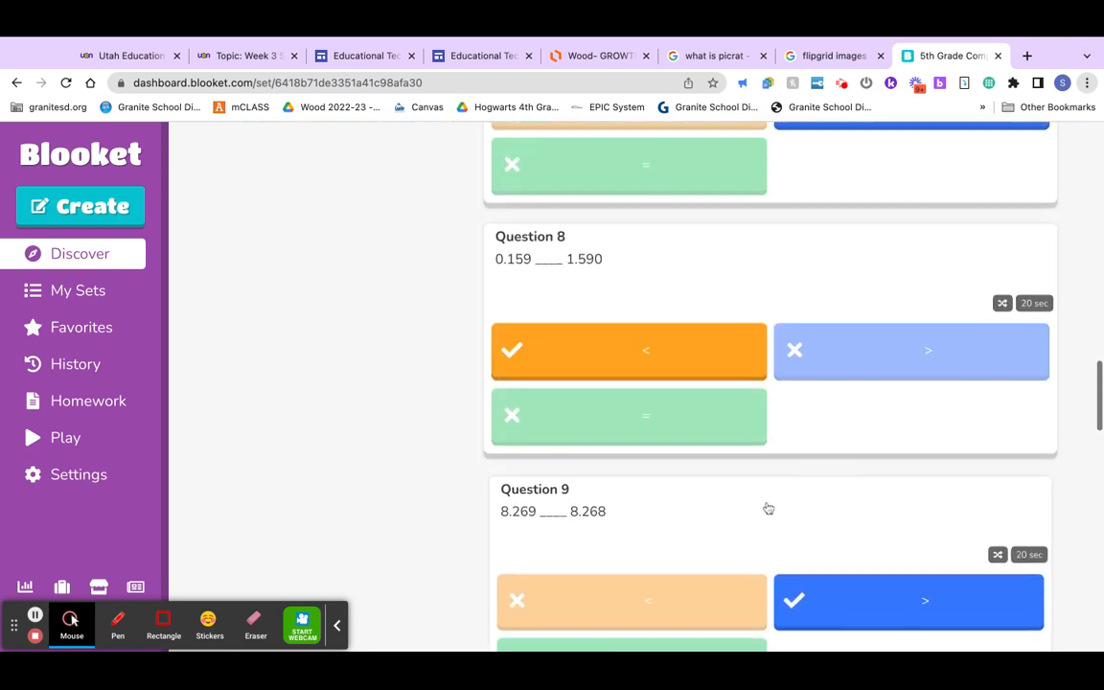
scroll(767, 517, "up", 10)
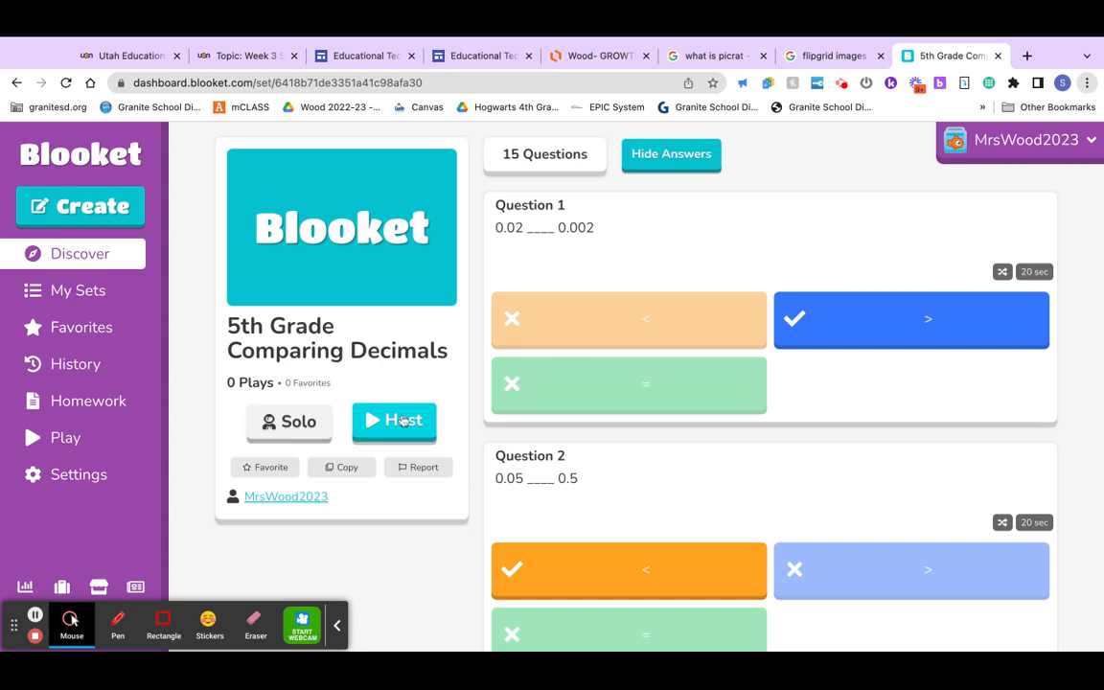
Host a live game of the set with Deceptive Dinos as the game mode
left_click(394, 421)
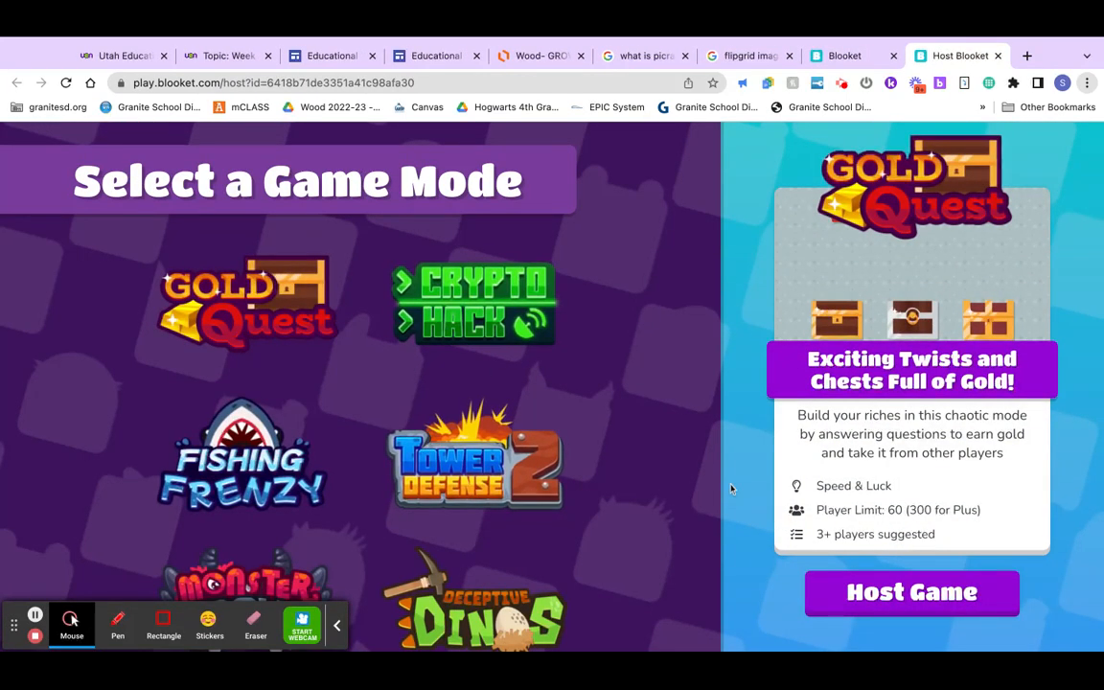
scroll(532, 393, "down", 1)
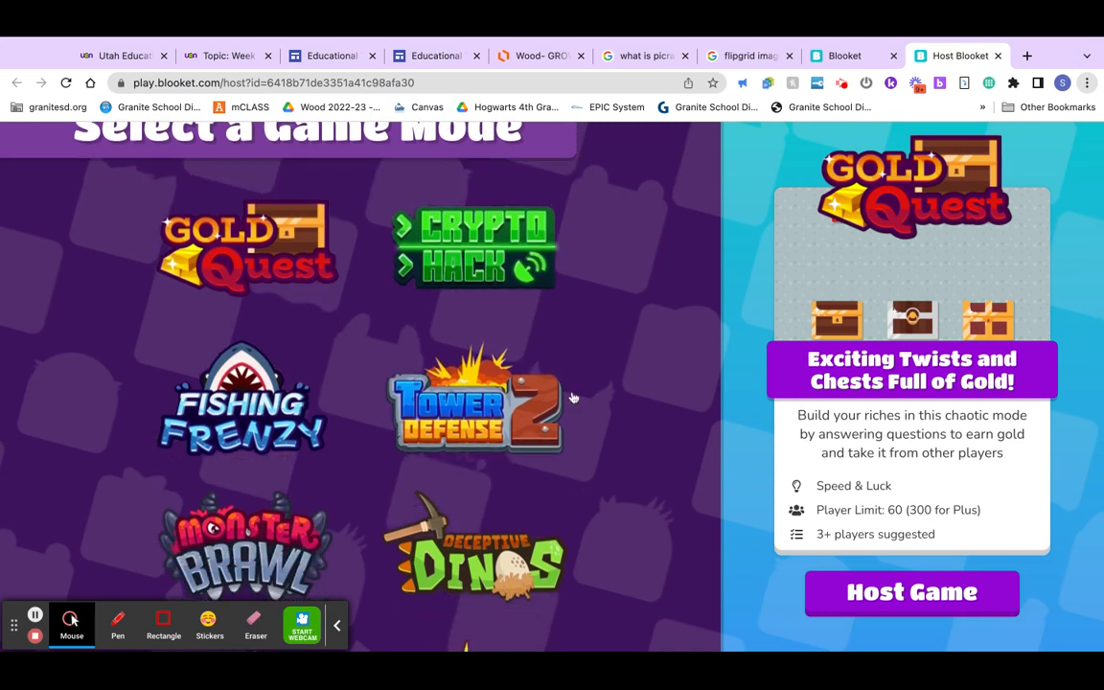
scroll(496, 414, "down", 3)
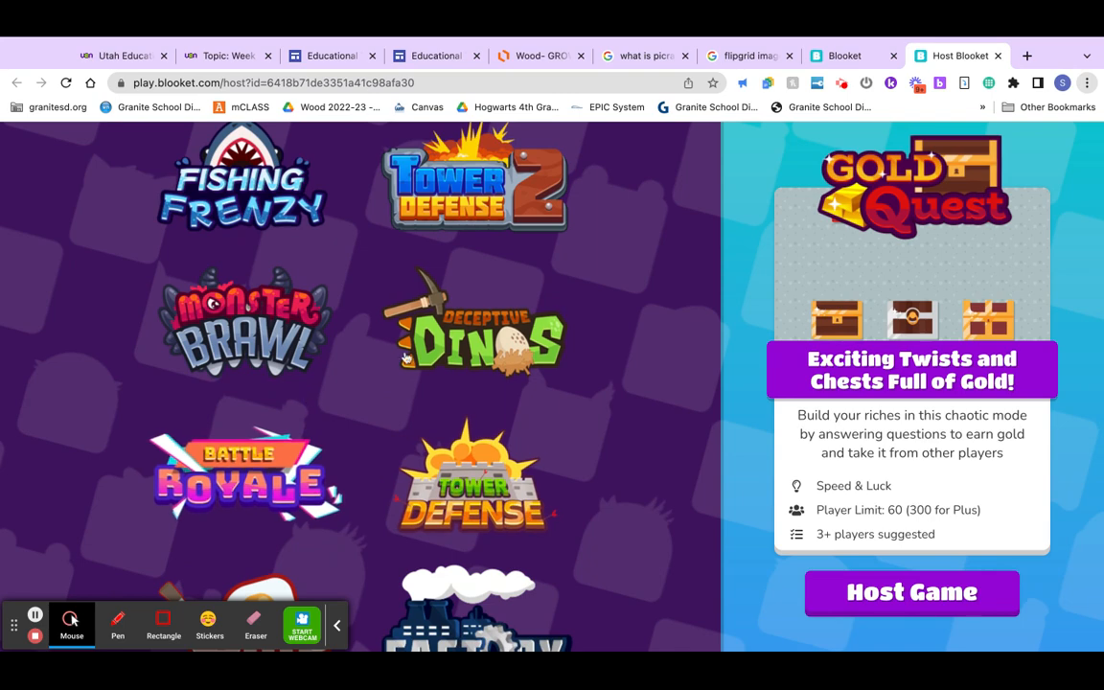
left_click(474, 326)
left_click(911, 593)
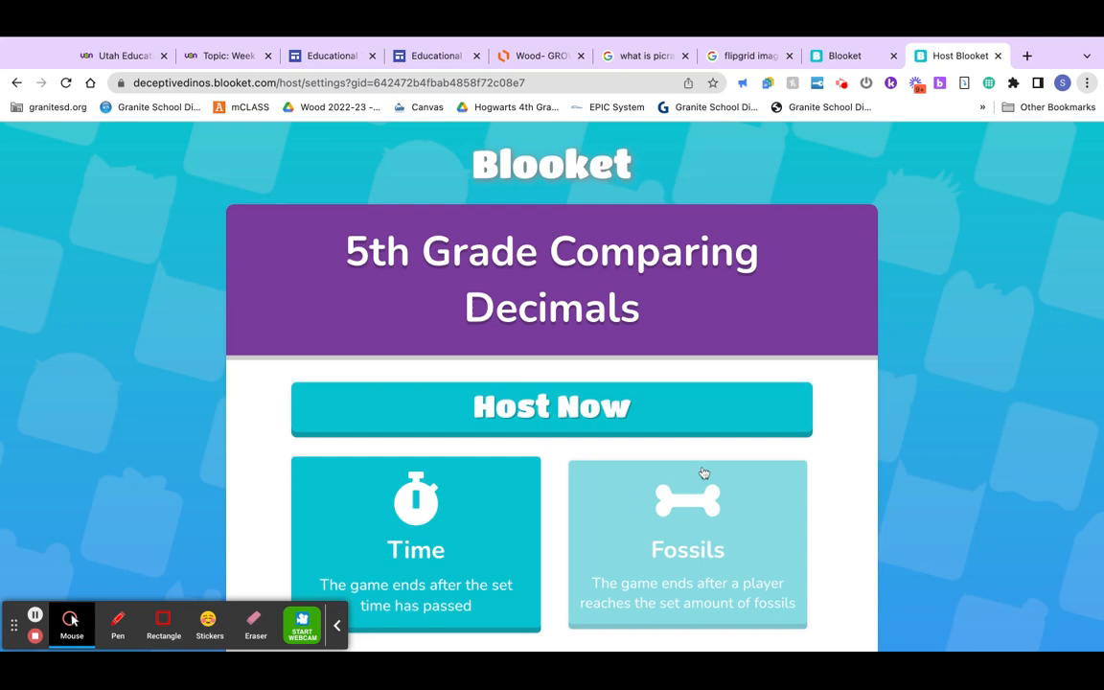
scroll(704, 471, "down", 2)
scroll(704, 471, "down", 3)
scroll(704, 470, "down", 2)
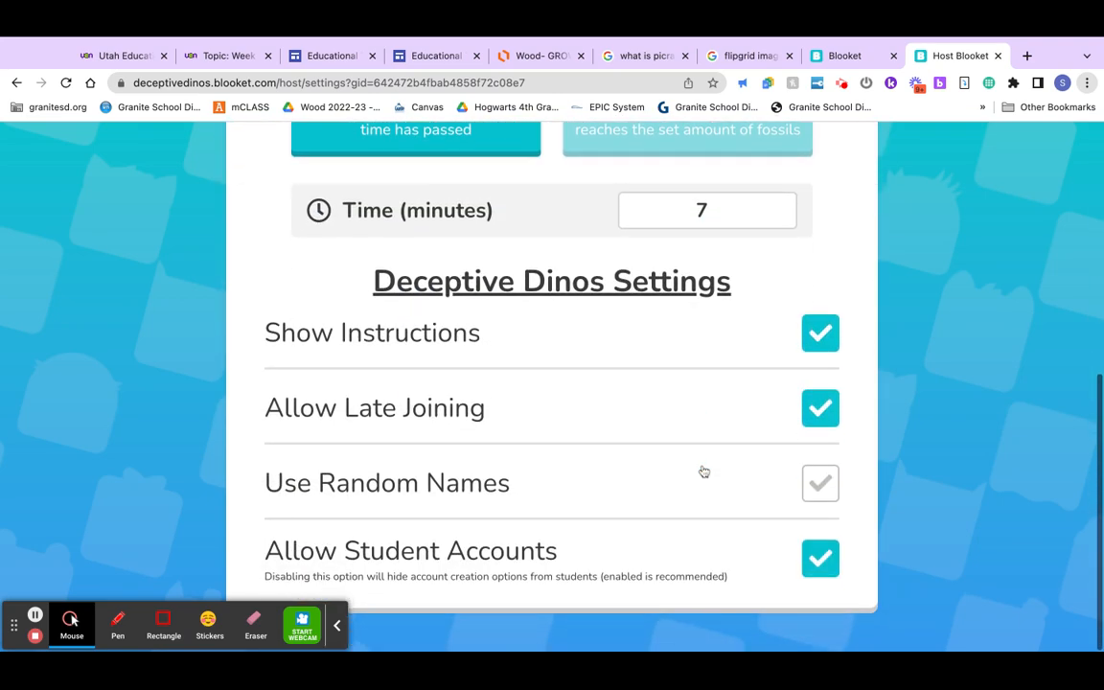
scroll(704, 470, "up", 4)
scroll(552, 383, "up", 5)
scroll(553, 384, "up", 3)
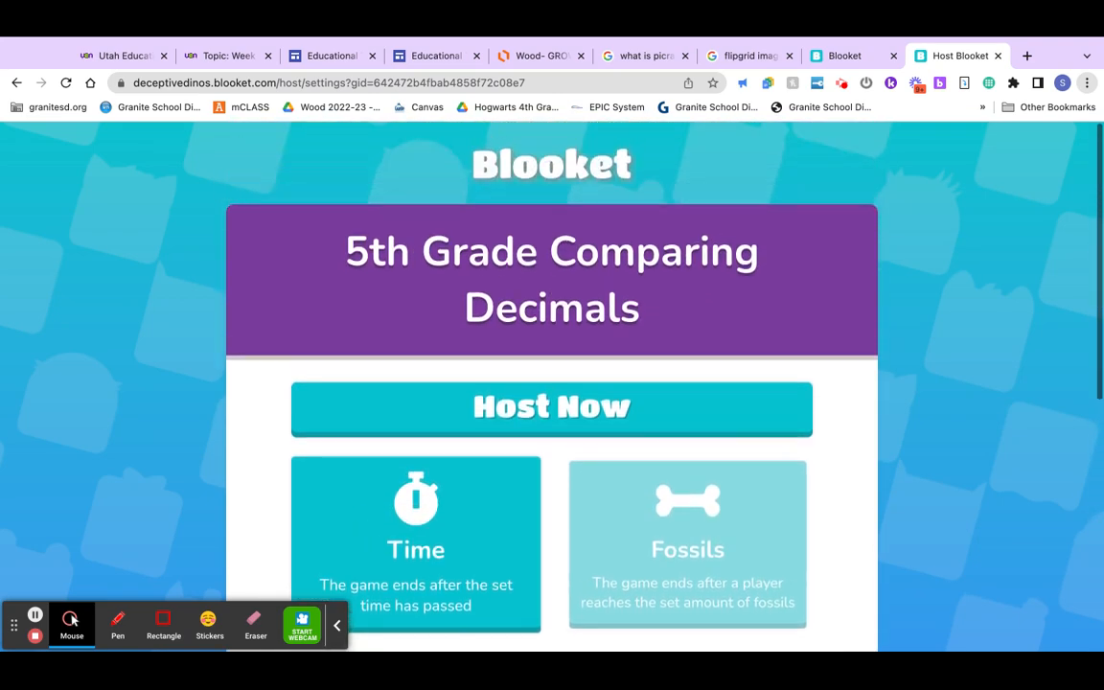
left_click(16, 84)
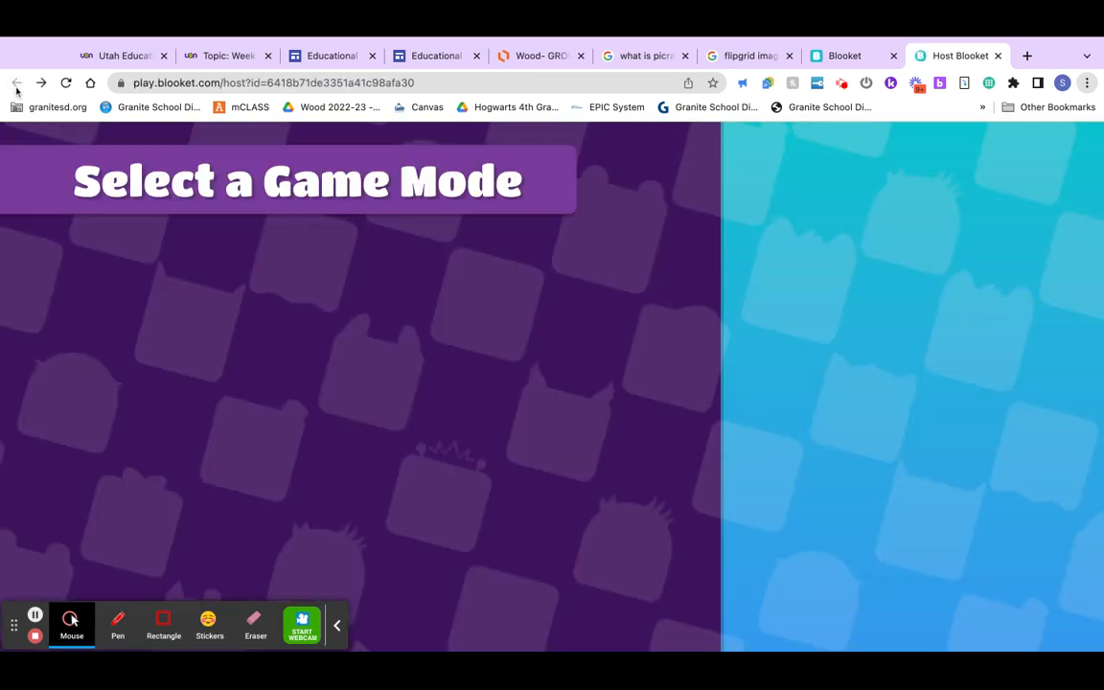
Return to the set page and launch a solo game in Café mode
left_click(845, 56)
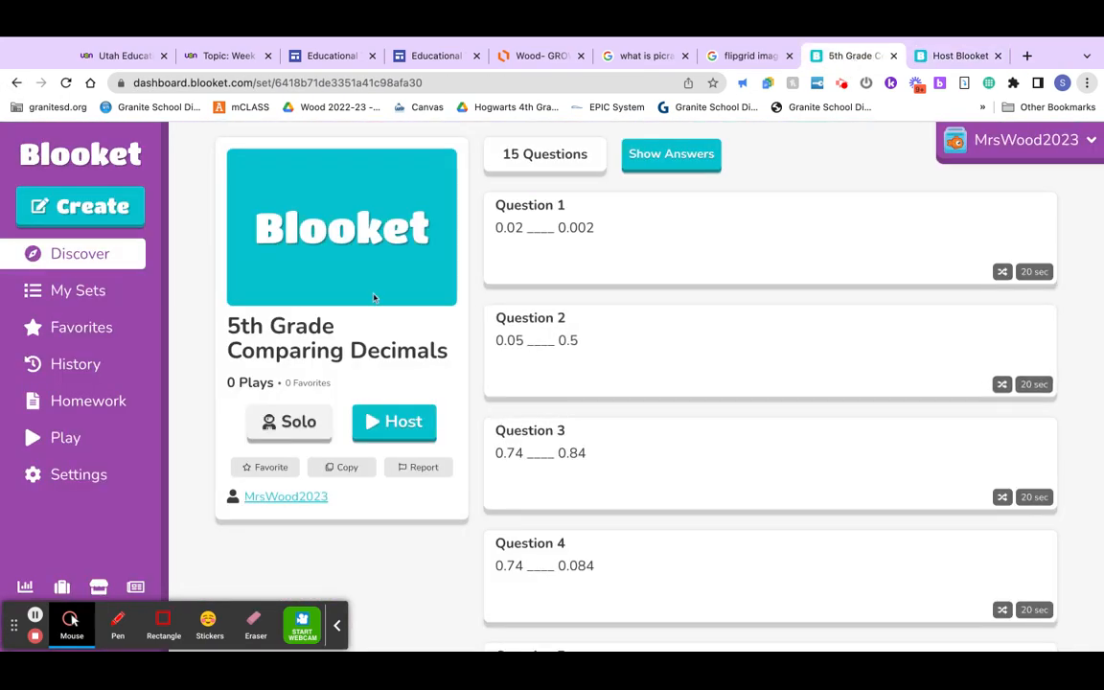
left_click(290, 422)
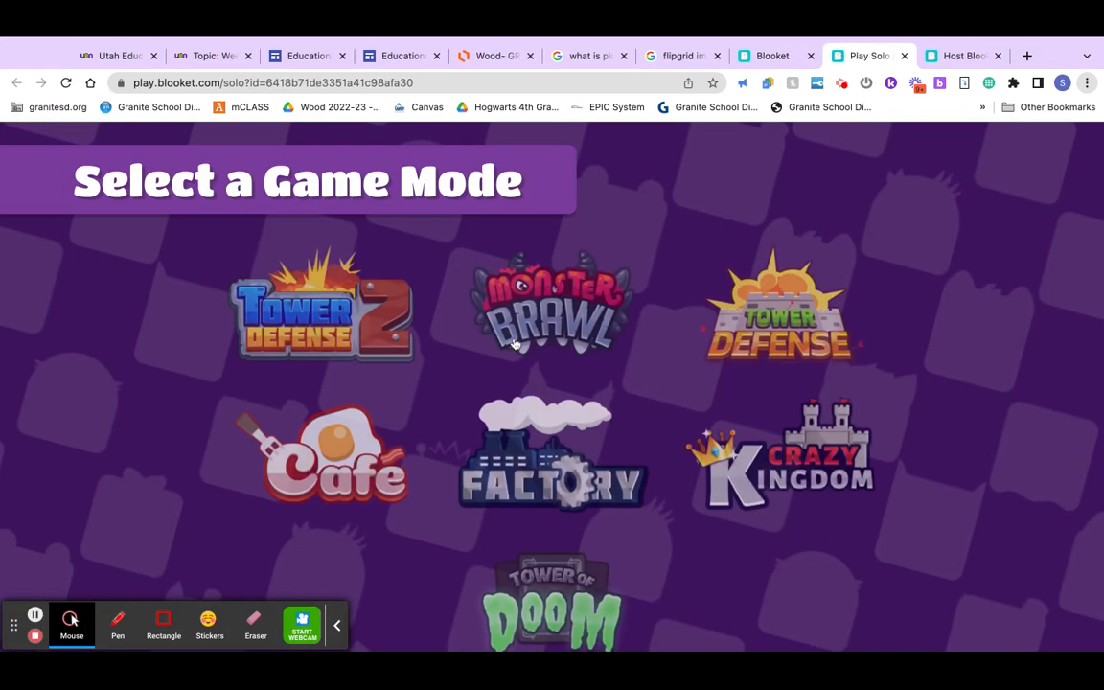
scroll(491, 353, "down", 1)
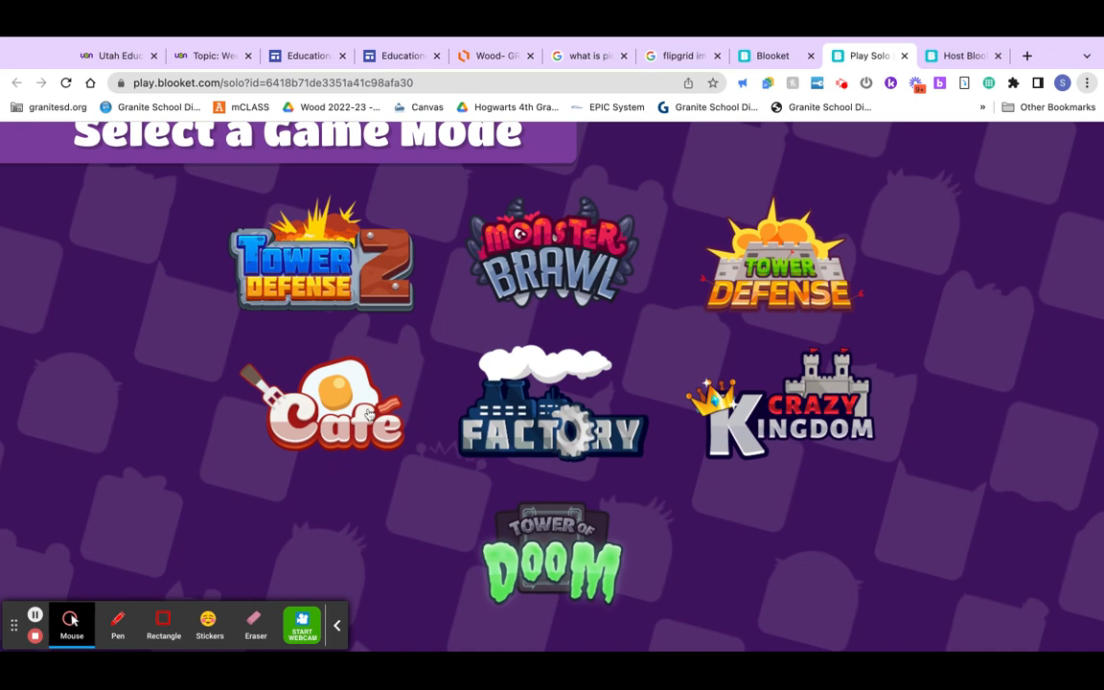
left_click(369, 414)
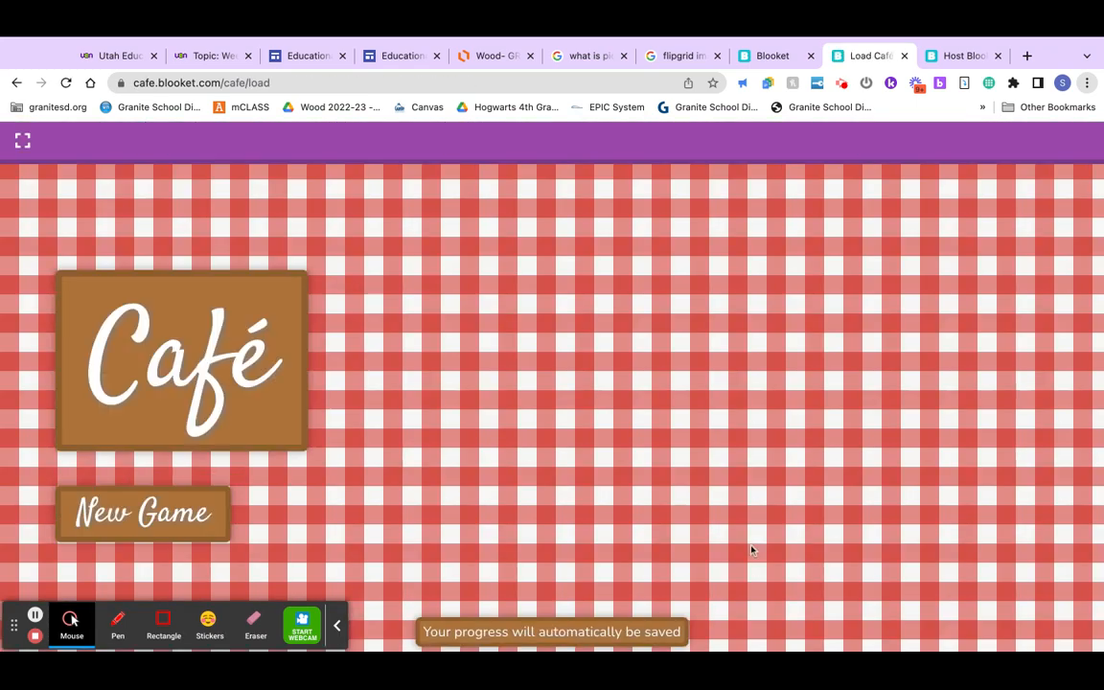
Begin a new Café game in the first save slot and skip the tutorial
left_click(174, 522)
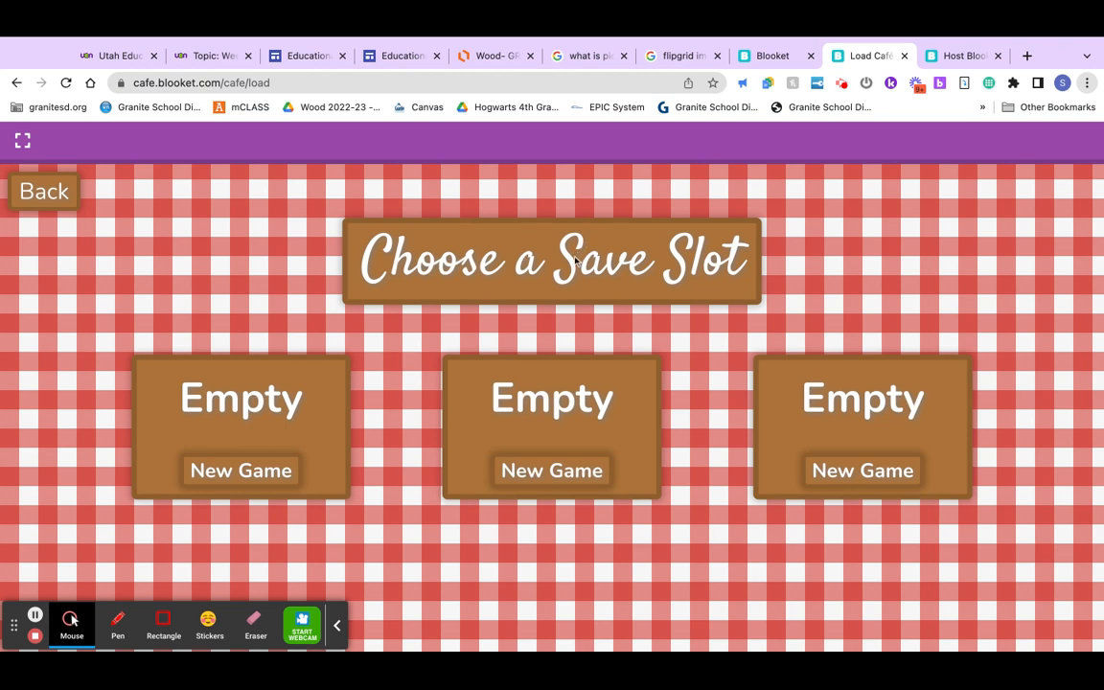
left_click(240, 470)
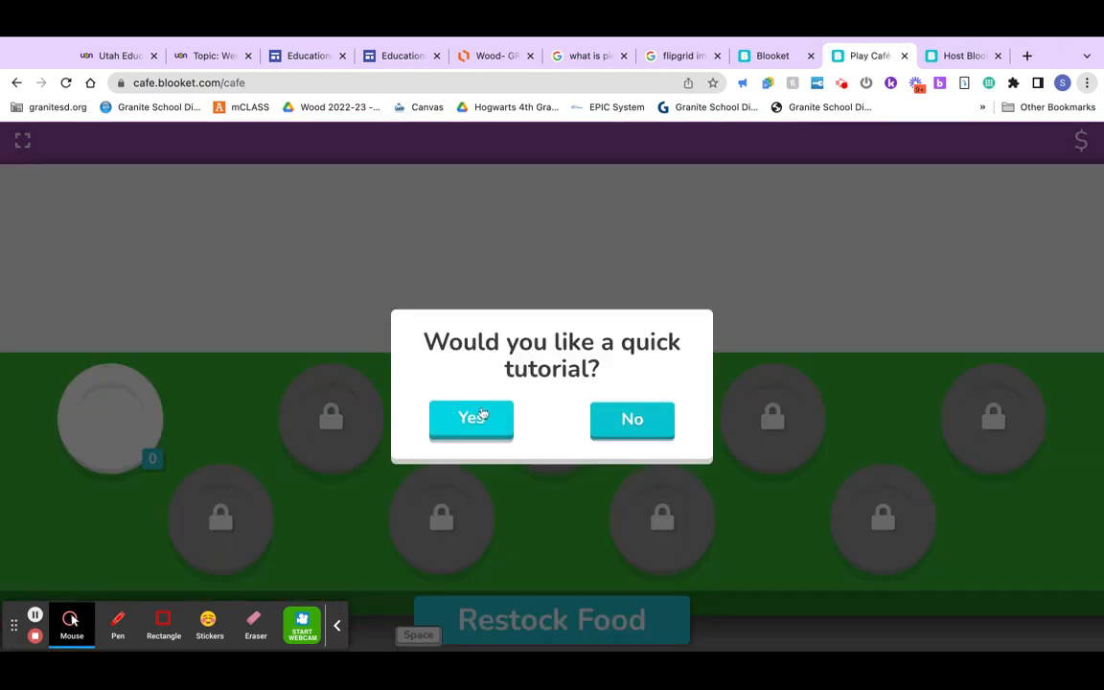
left_click(632, 419)
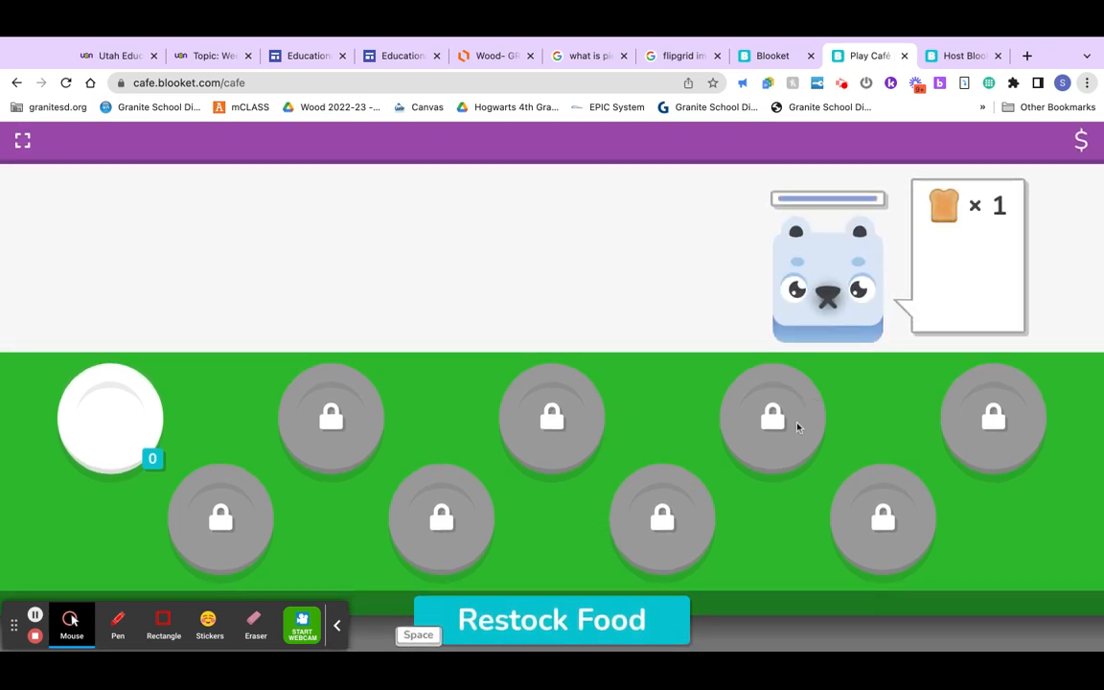
Restock by answering 0.74 > 0.084, then serve a toast to the dog customer
left_click(660, 618)
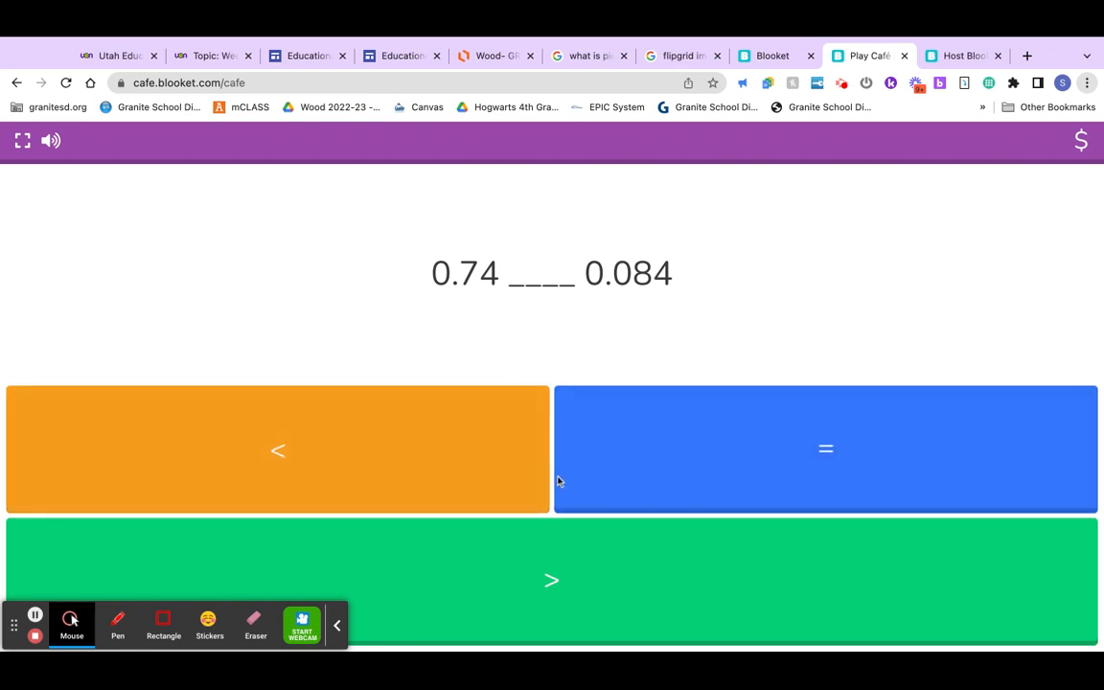
left_click(559, 580)
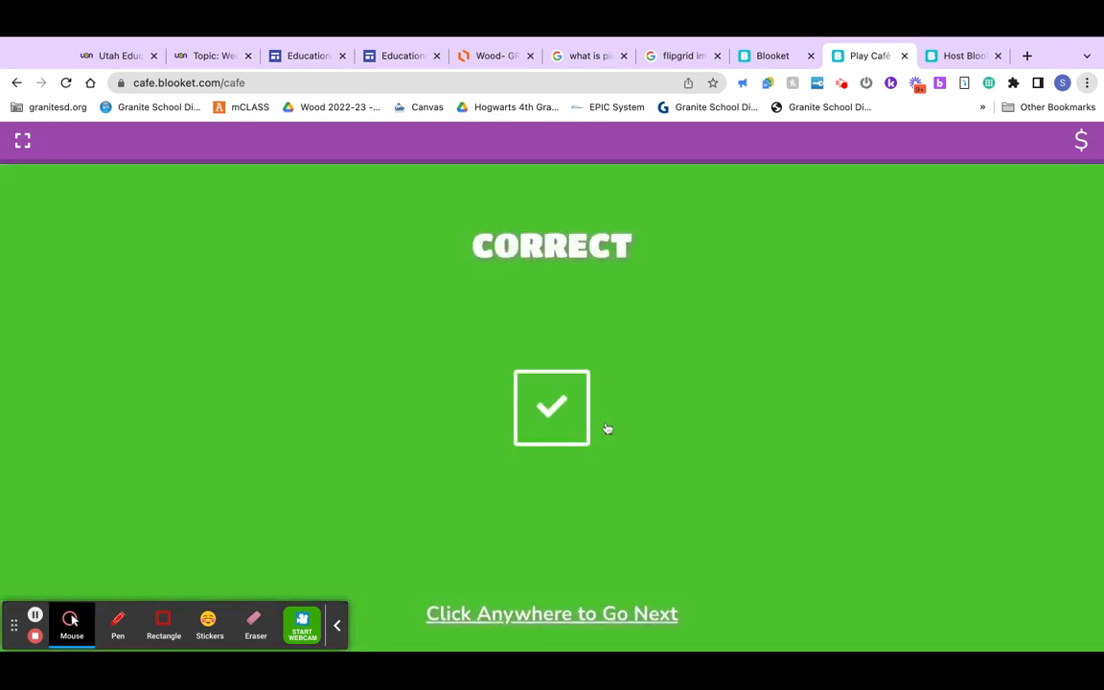
left_click(616, 512)
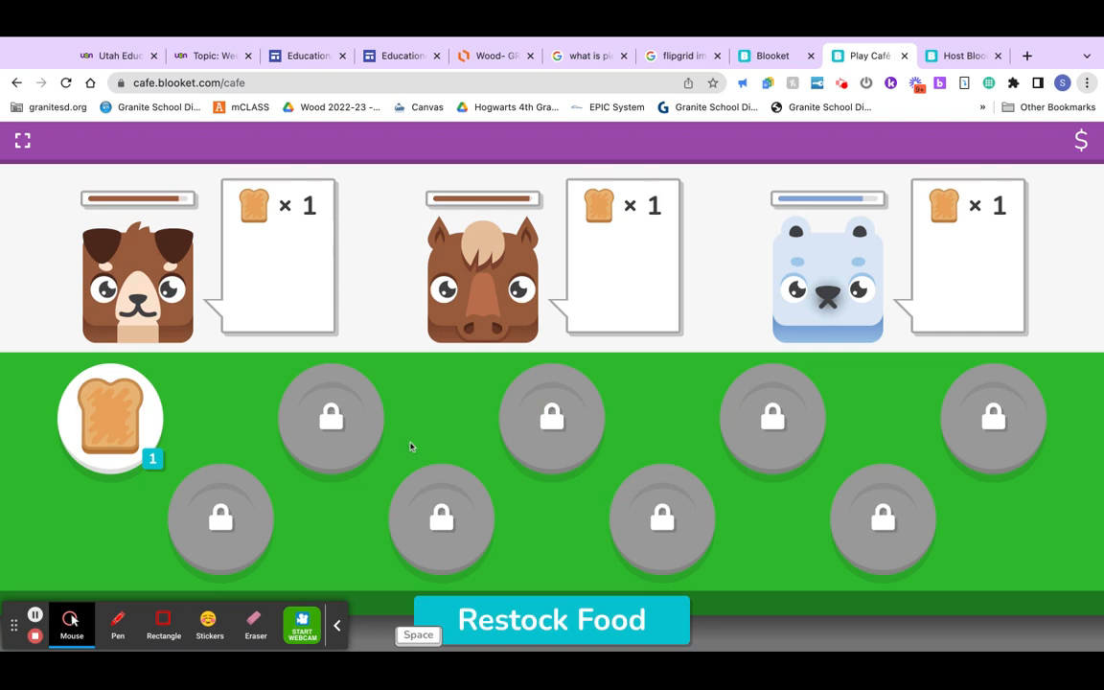
left_click(289, 293)
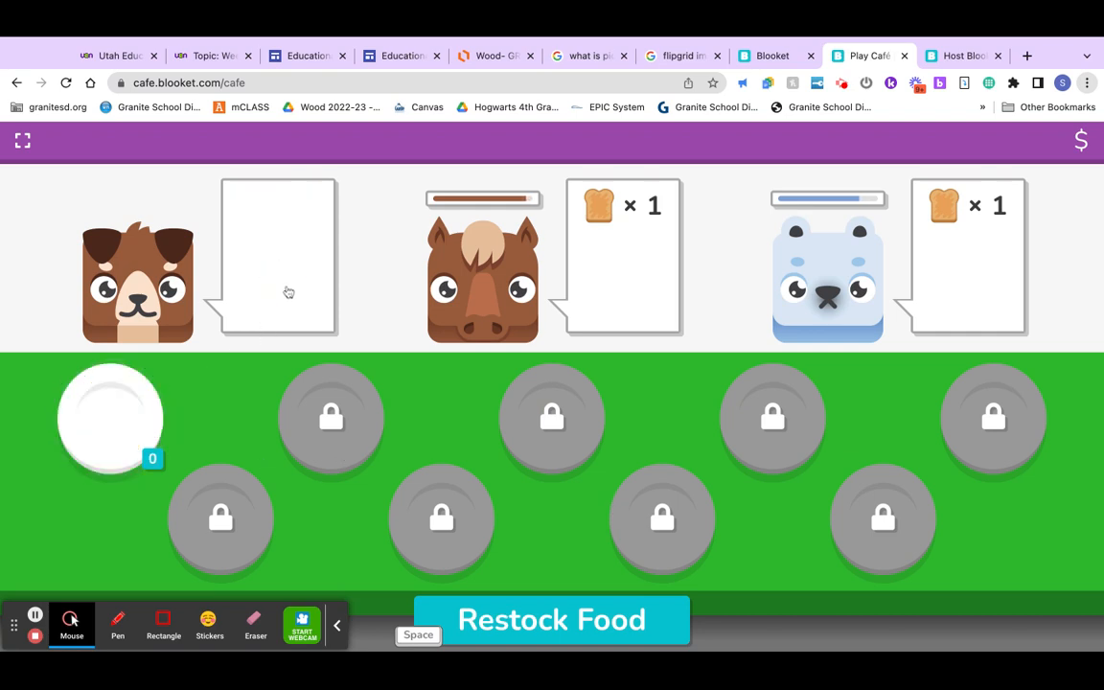
Restock two more toasts by answering 5.130 = 5.13 and 0.05 < 0.5
left_click(551, 622)
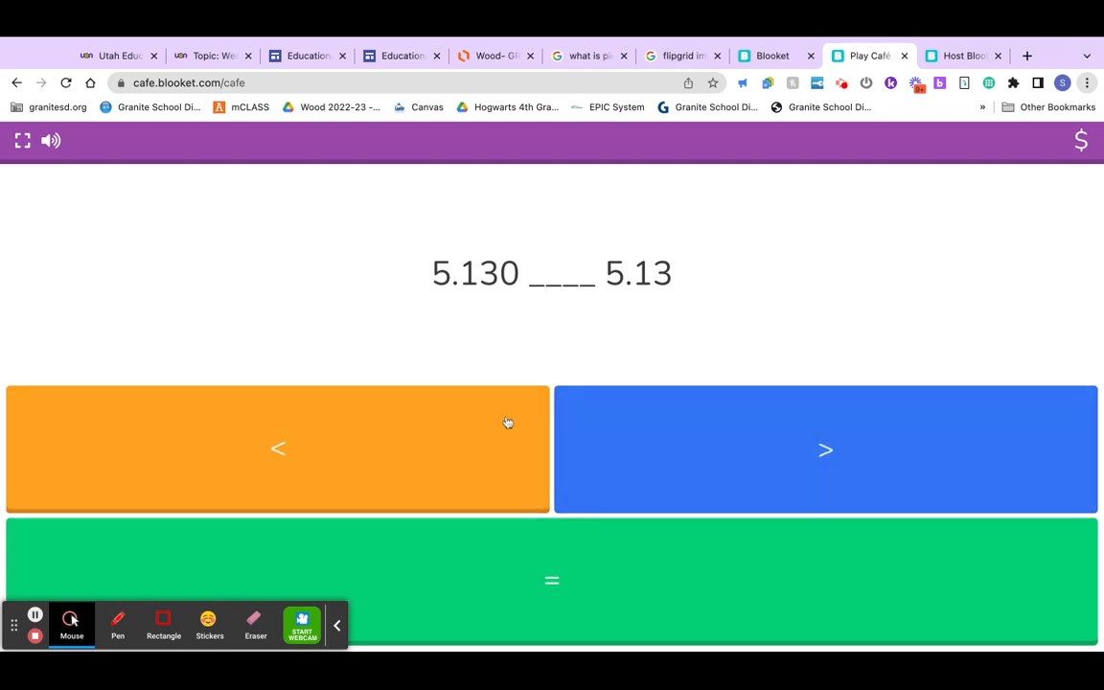
left_click(543, 563)
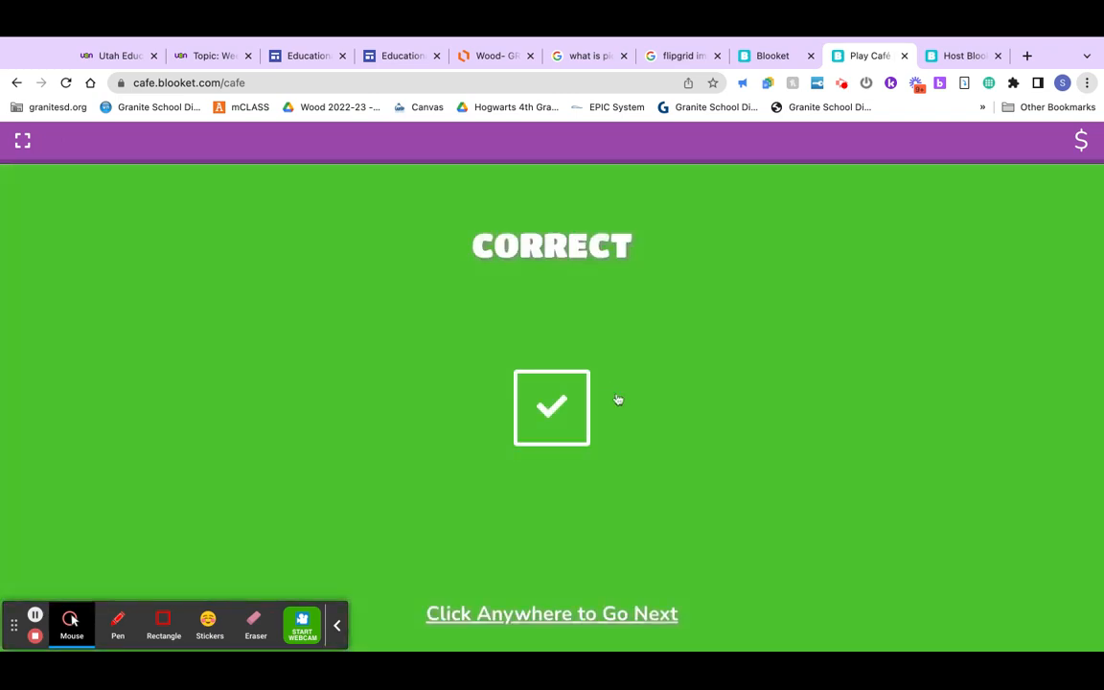
left_click(556, 378)
key("space")
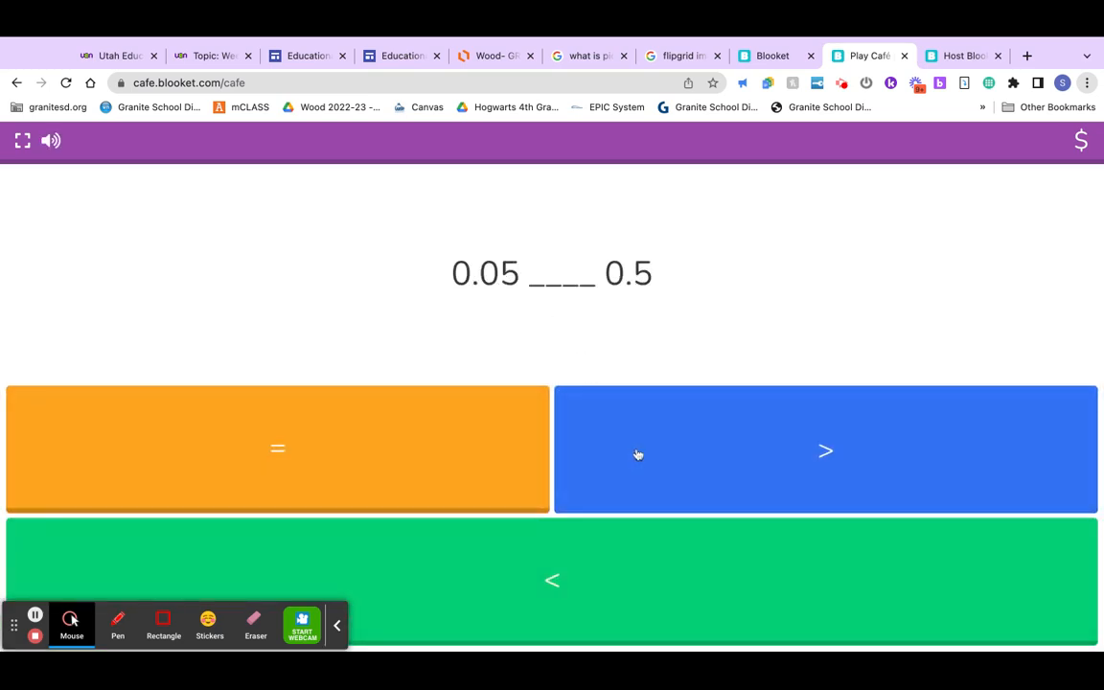
left_click(594, 553)
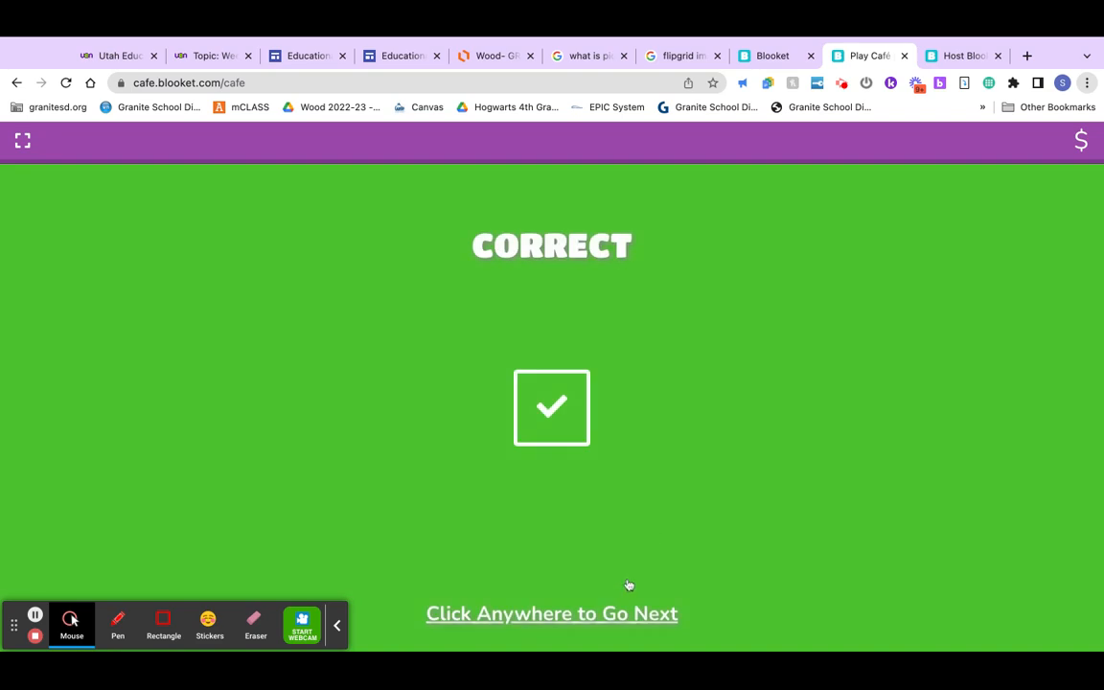
left_click(628, 587)
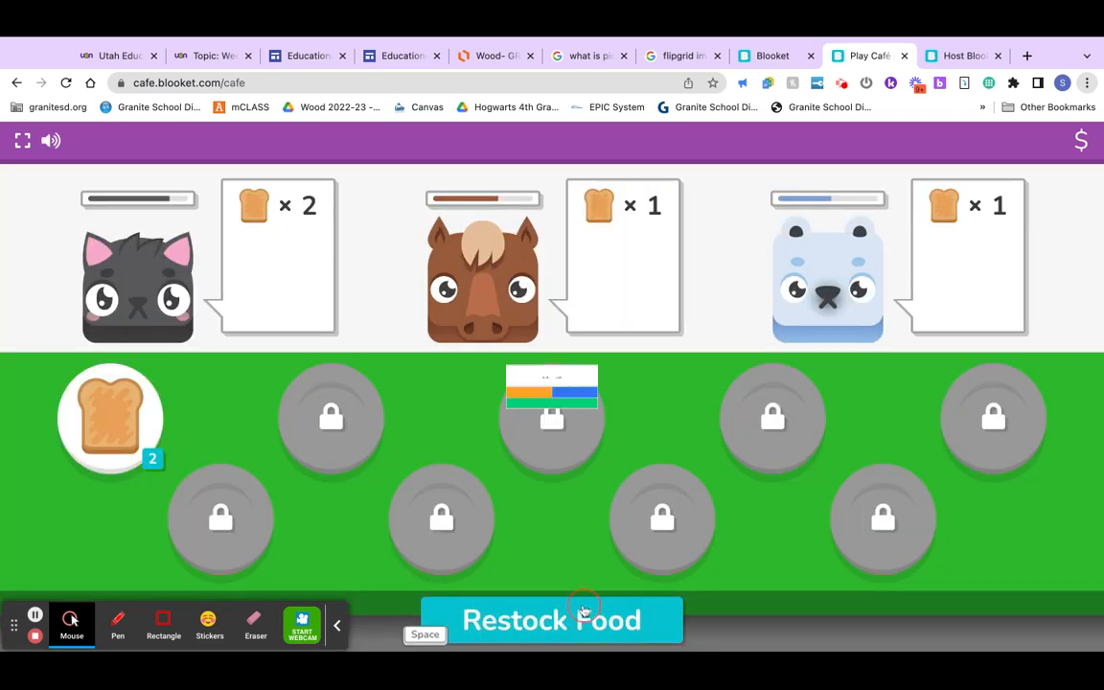
Restock and answer 0.74 > 0.84, which is marked wrong, then return to the café
key("space")
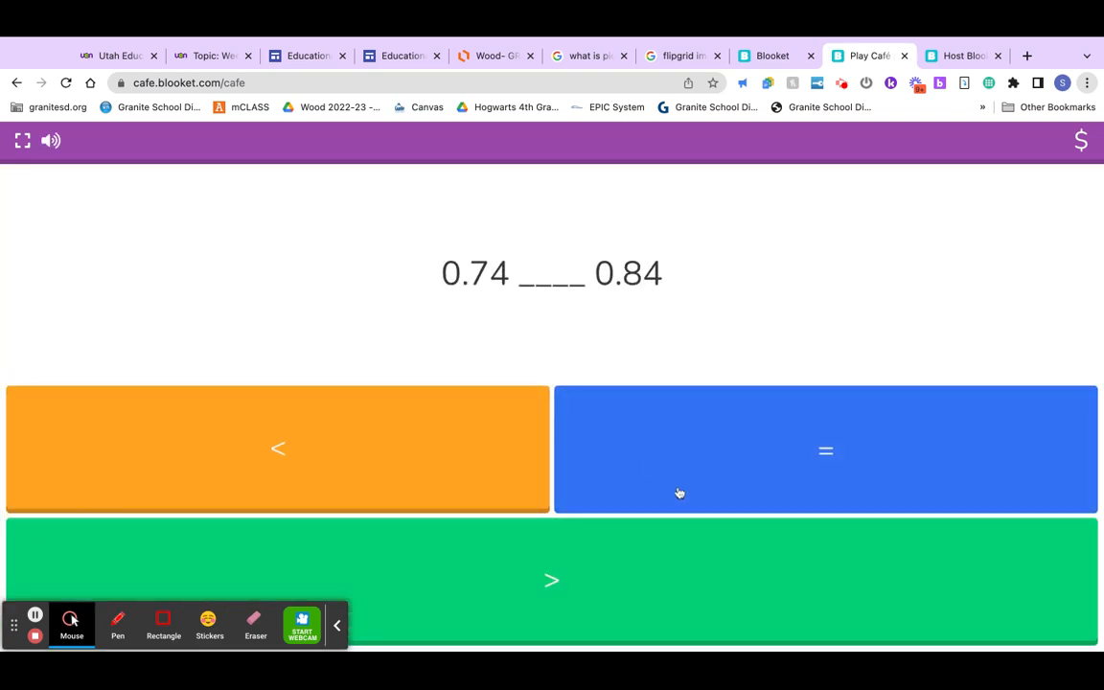
left_click(446, 461)
left_click(551, 582)
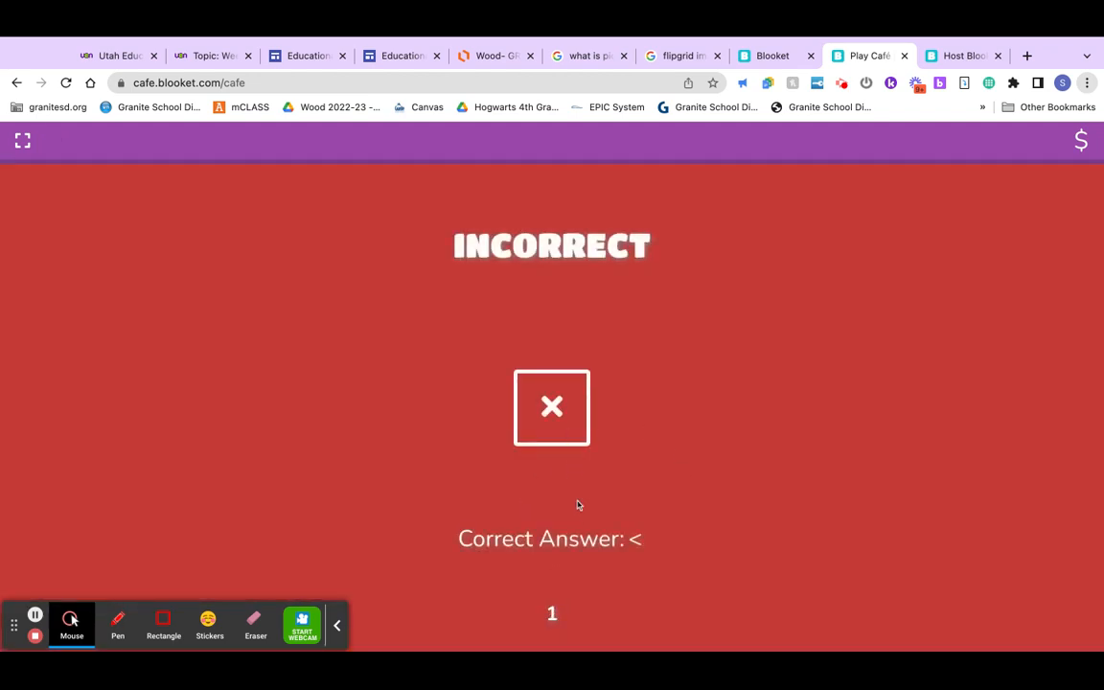
left_click(580, 517)
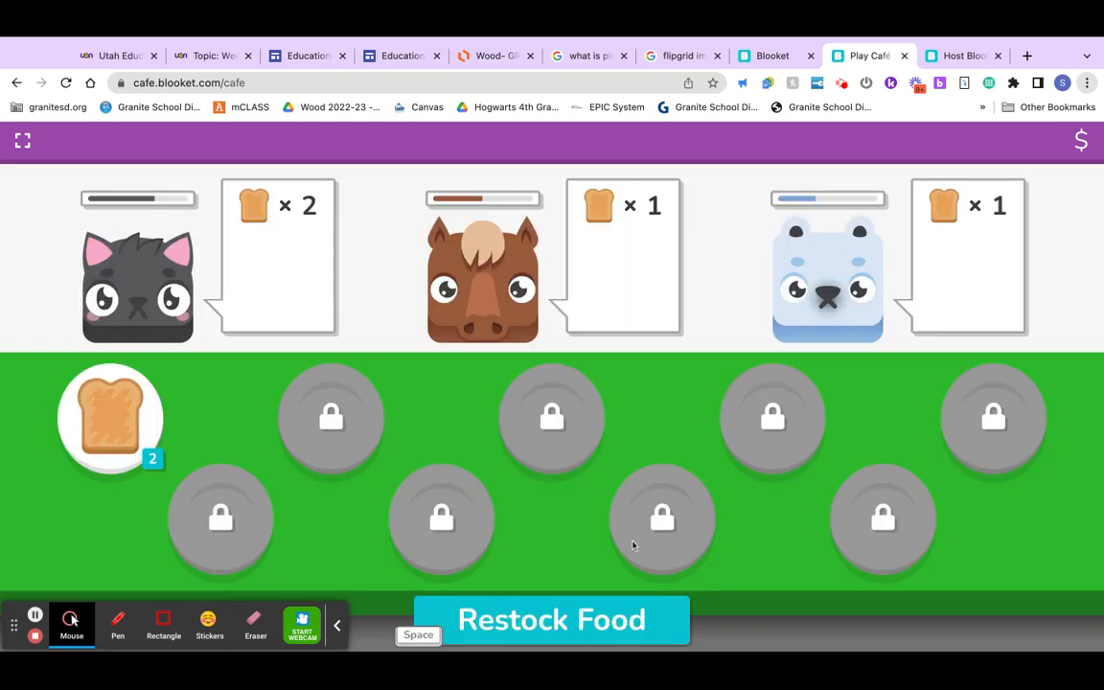
Serve both toasts from the plate to the cat customer, earning $4
left_click(110, 418)
left_click(241, 244)
left_click(110, 414)
left_click(279, 255)
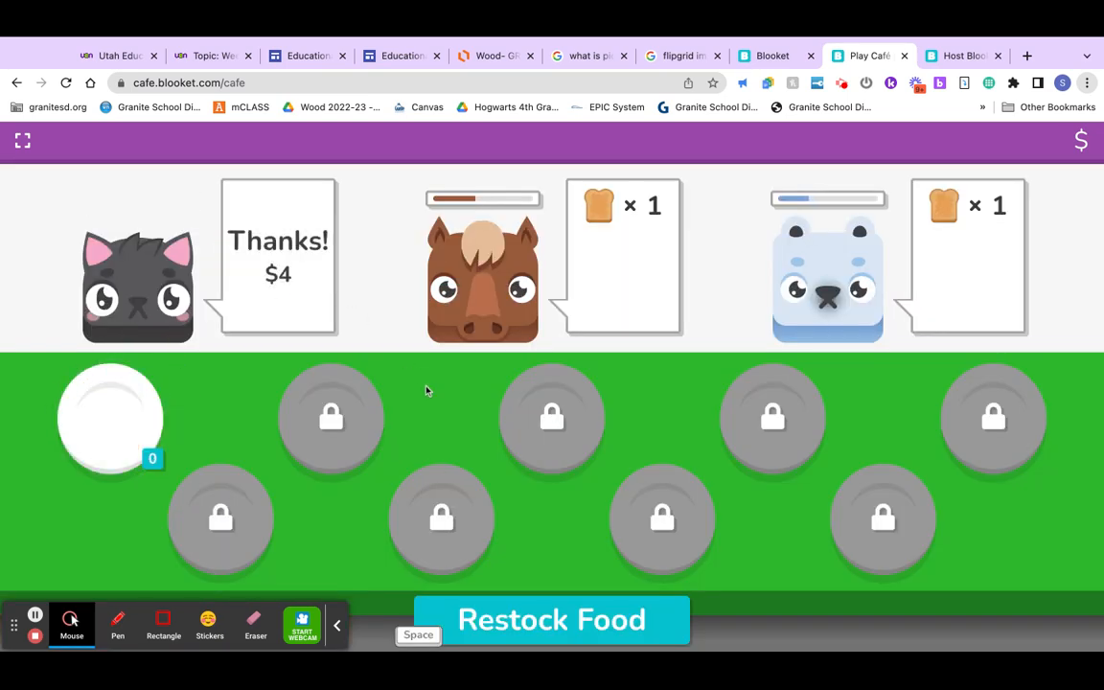